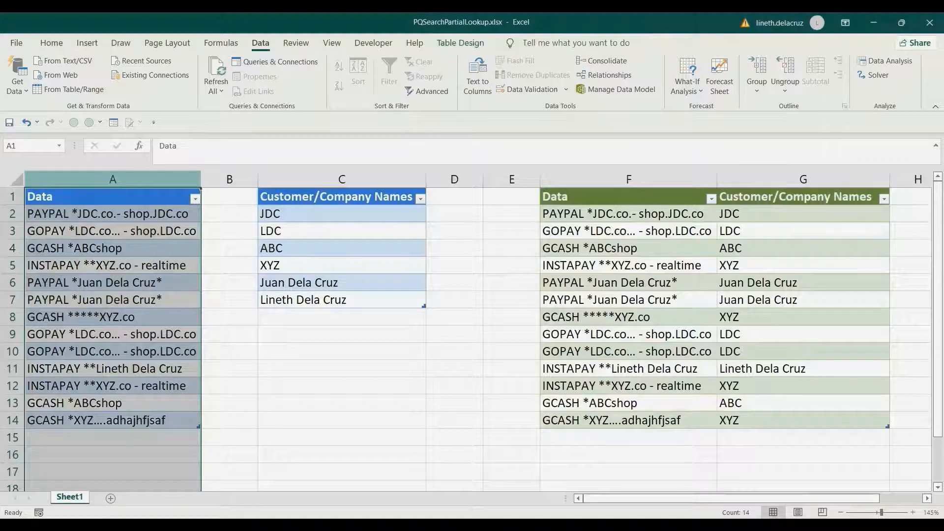
Examine the Customer/Company Names list, the Data entries and the finished lookup table in columns F and G
{"action": "left_click", "coordinate": [342, 179]}
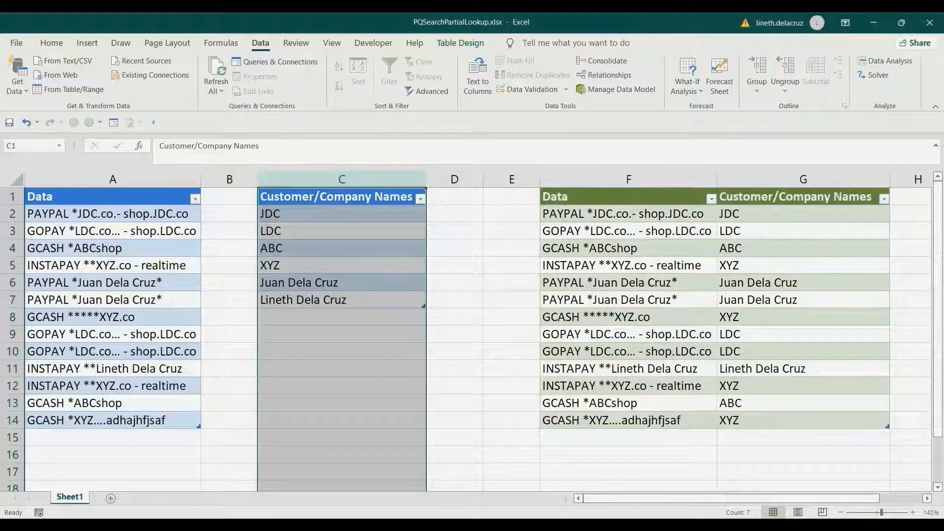
{"action": "left_click_drag", "start_coordinate": [113, 214], "coordinate": [113, 420]}
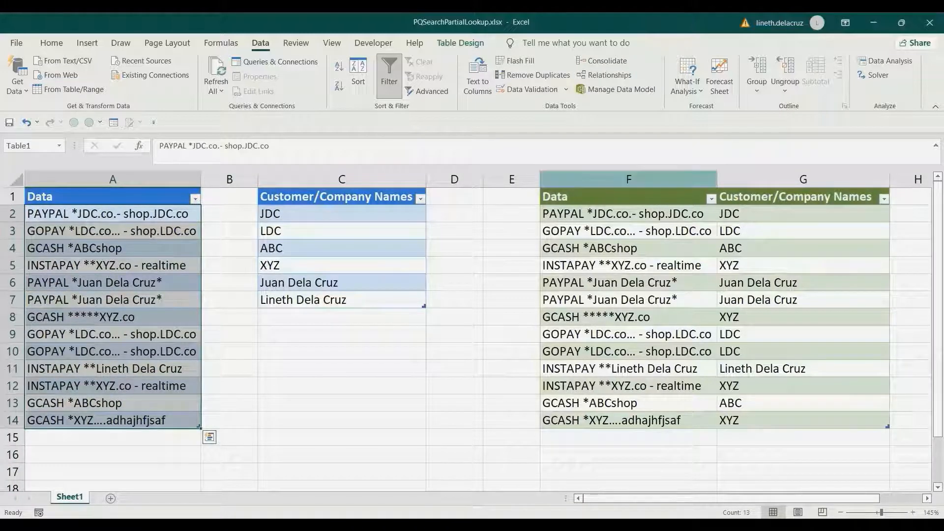
{"action": "left_click_drag", "start_coordinate": [629, 179], "coordinate": [803, 179]}
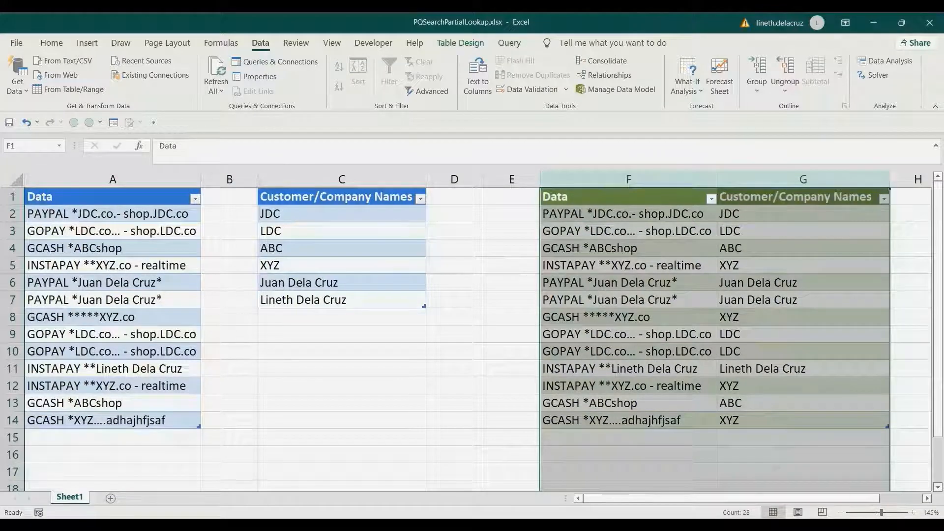
{"action": "left_click", "coordinate": [629, 214]}
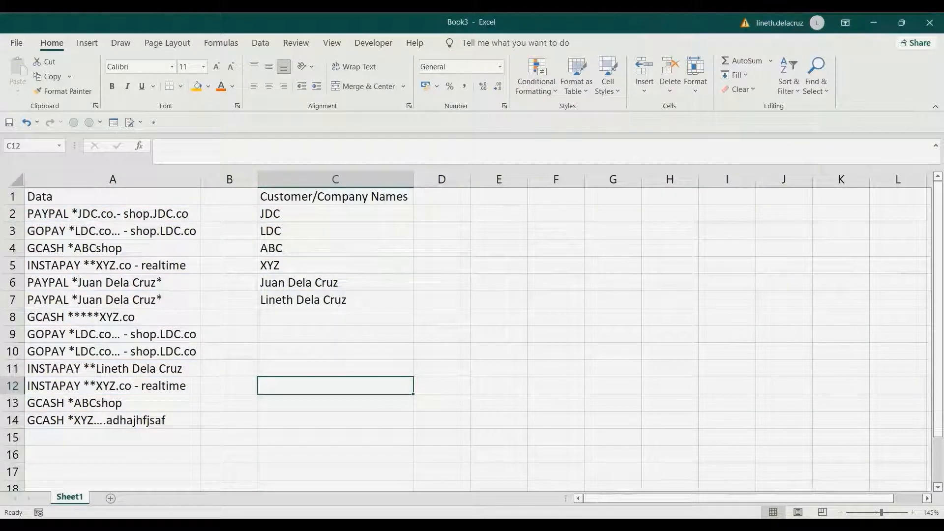
Turn the Customer/Company Names range C1:C7 into a table with headers and bring it into Power Query
{"action": "left_click", "coordinate": [335, 197]}
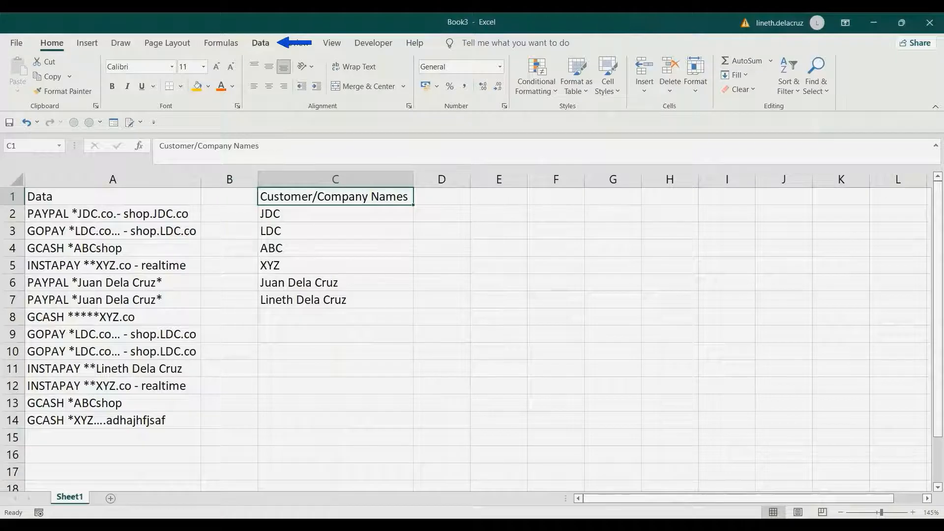
{"action": "left_click", "coordinate": [261, 43]}
{"action": "left_click", "coordinate": [69, 89]}
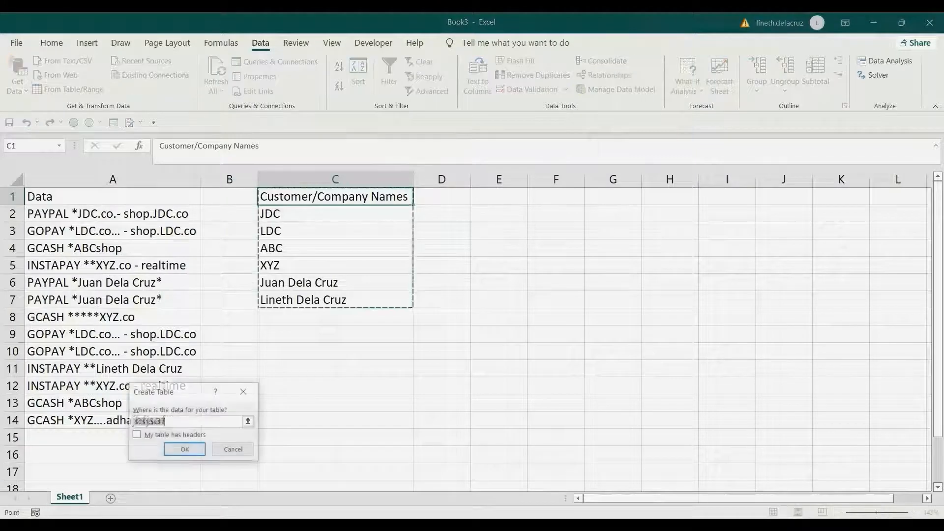
{"action": "left_click", "coordinate": [136, 435]}
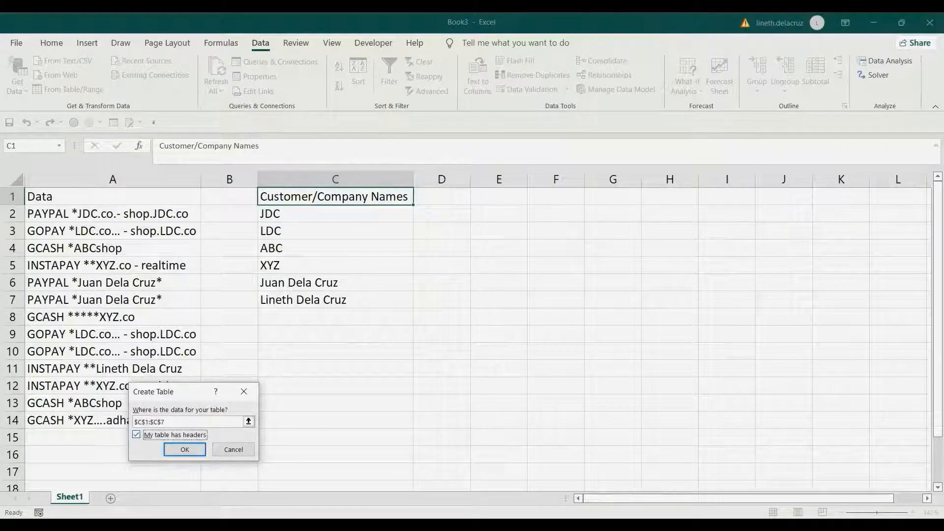
{"action": "left_click", "coordinate": [185, 449]}
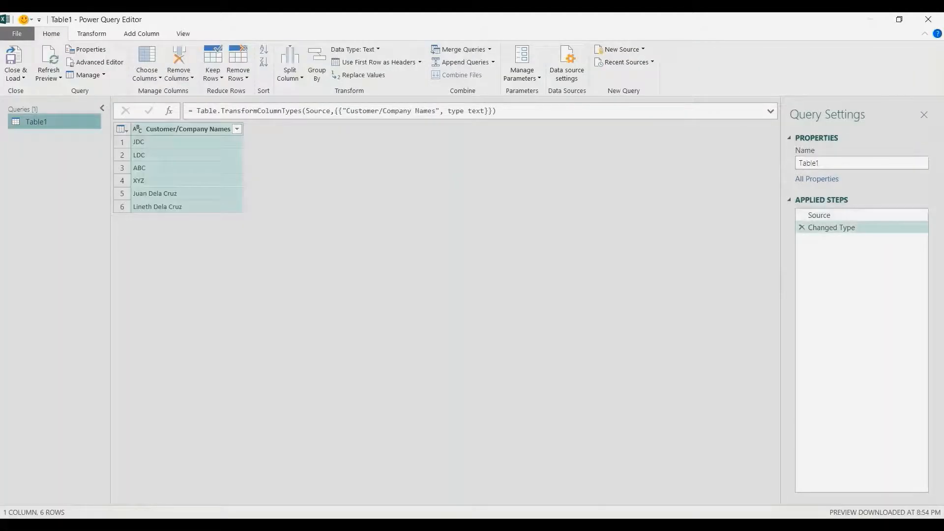
Rename the customer names query as CustomerDB
{"action": "double_click", "coordinate": [808, 163]}
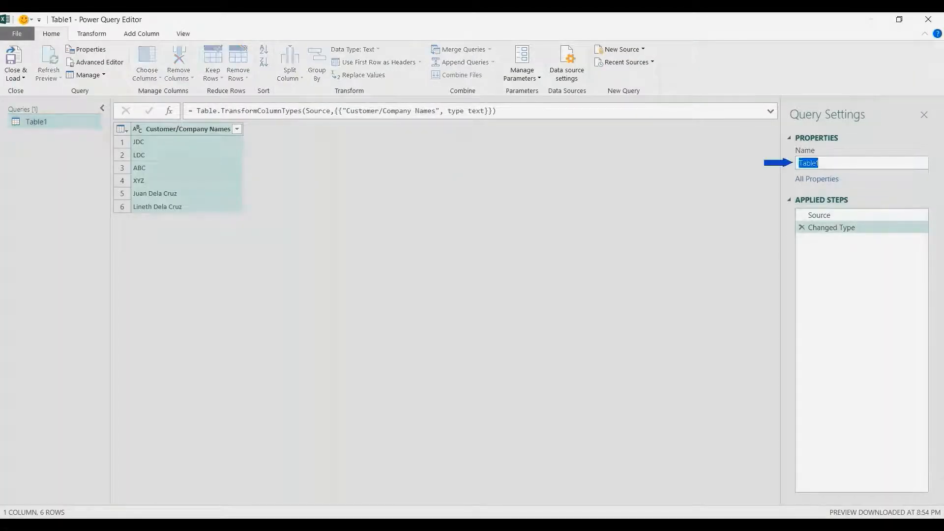
{"action": "type", "text": "CustomerD"}
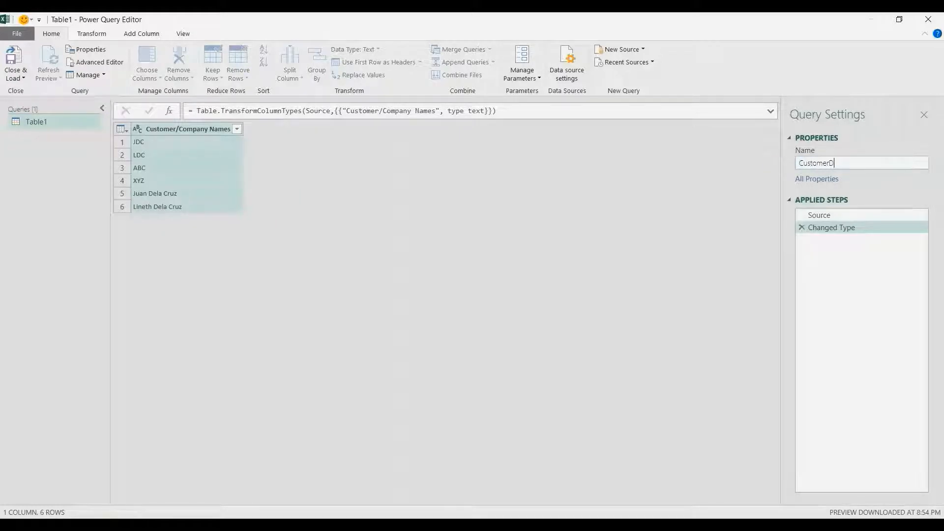
{"action": "type", "text": "B"}
{"action": "key", "text": "Return"}
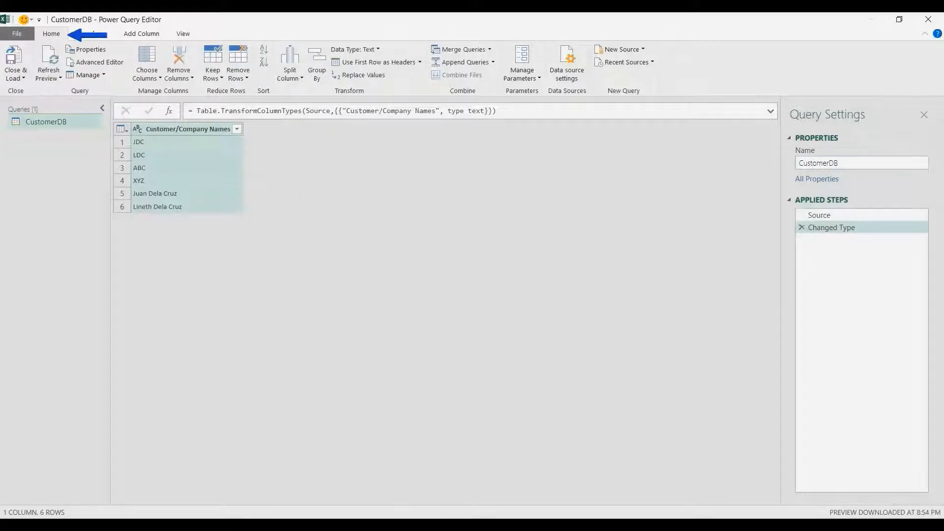
Close the Power Query Editor and load the CustomerDB query as Only Create Connection
{"action": "left_click", "coordinate": [13, 78]}
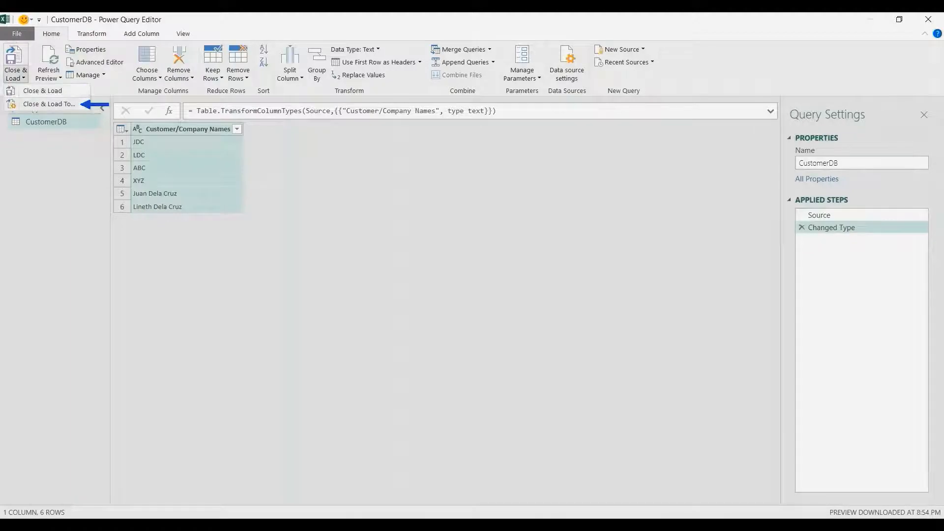
{"action": "left_click", "coordinate": [25, 103]}
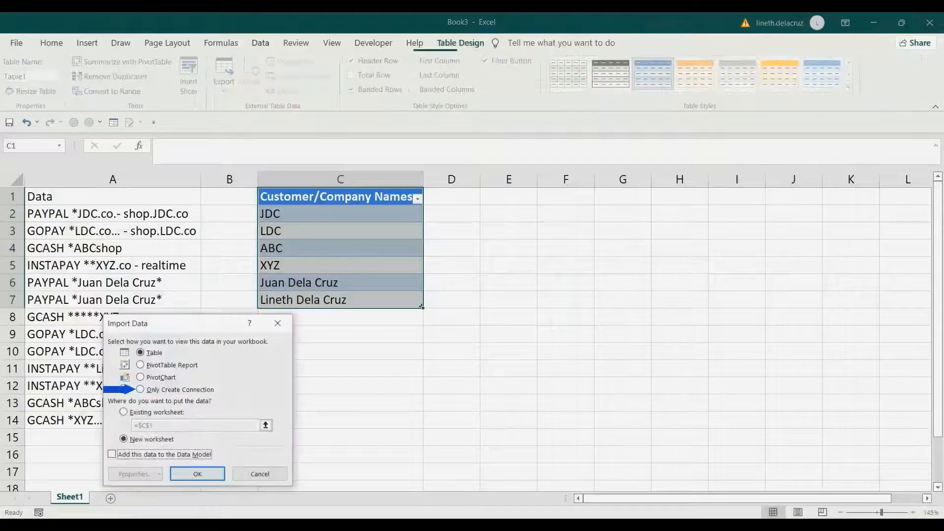
{"action": "left_click", "coordinate": [141, 389]}
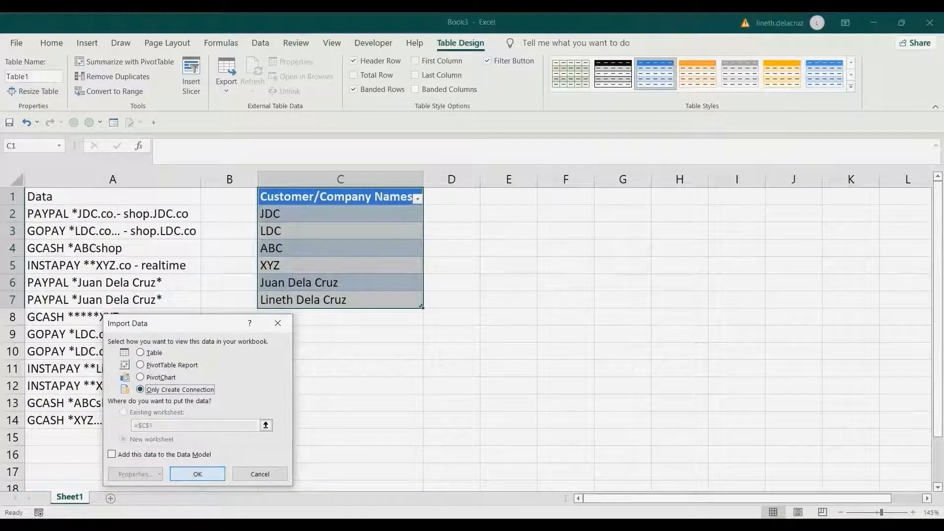
{"action": "left_click", "coordinate": [198, 474]}
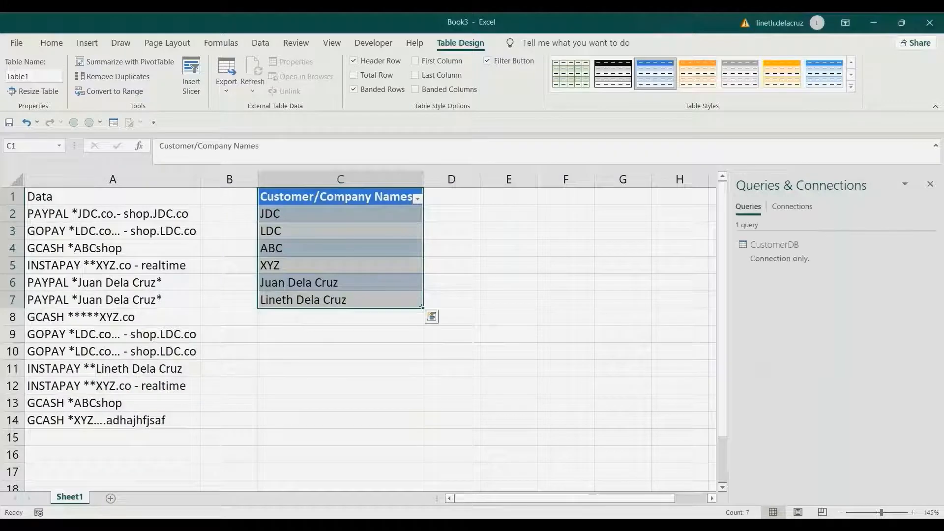
Turn the Data range A1:A14 into a table with headers and bring it into Power Query
{"action": "key", "text": "ctrl+Home"}
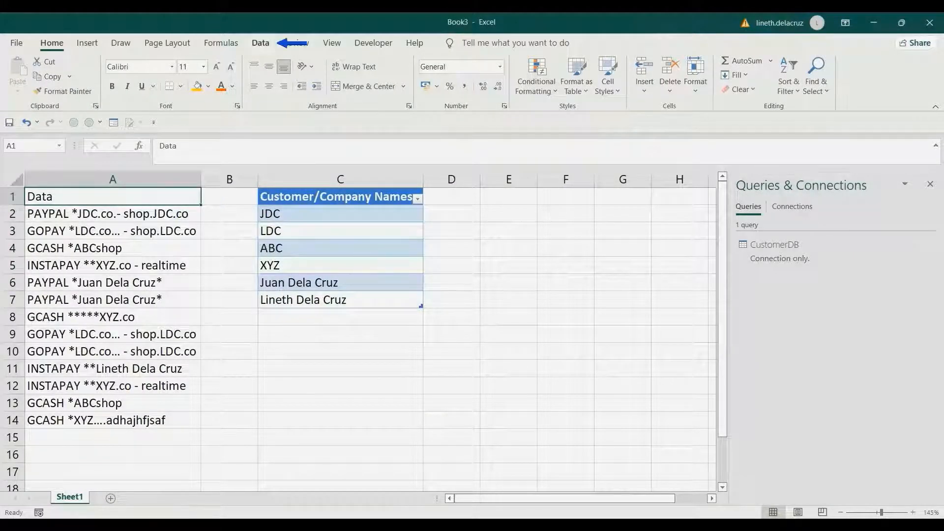
{"action": "left_click", "coordinate": [261, 43]}
{"action": "left_click", "coordinate": [69, 90]}
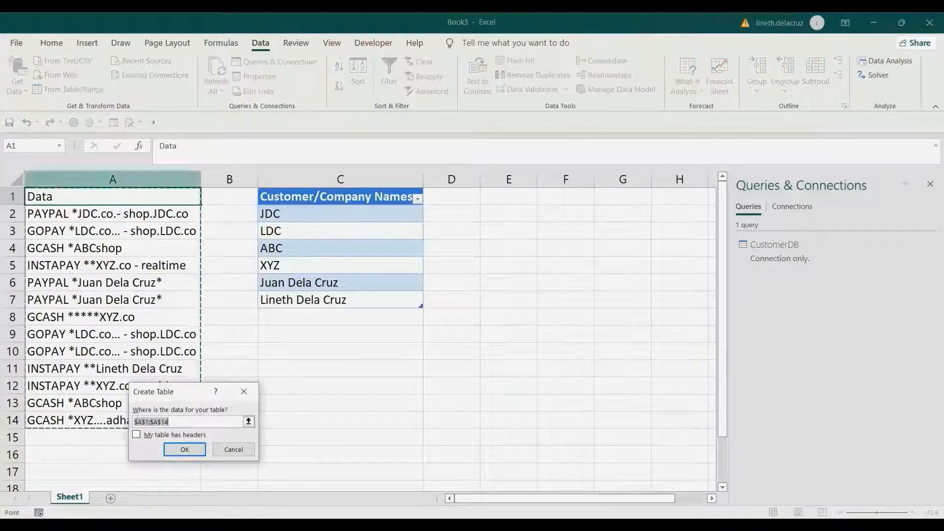
{"action": "left_click", "coordinate": [137, 435]}
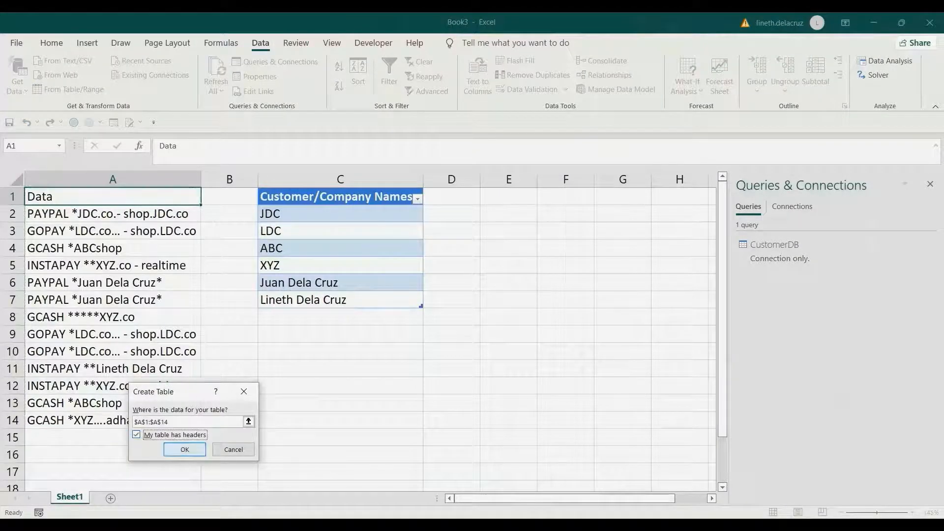
{"action": "left_click", "coordinate": [184, 450]}
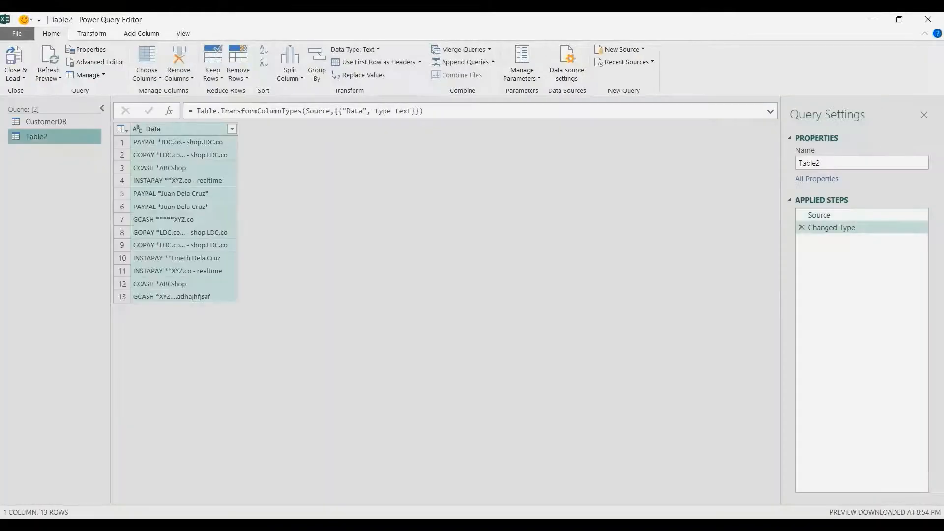
Rename the query holding the Data column as Raw Data
{"action": "double_click", "coordinate": [809, 163]}
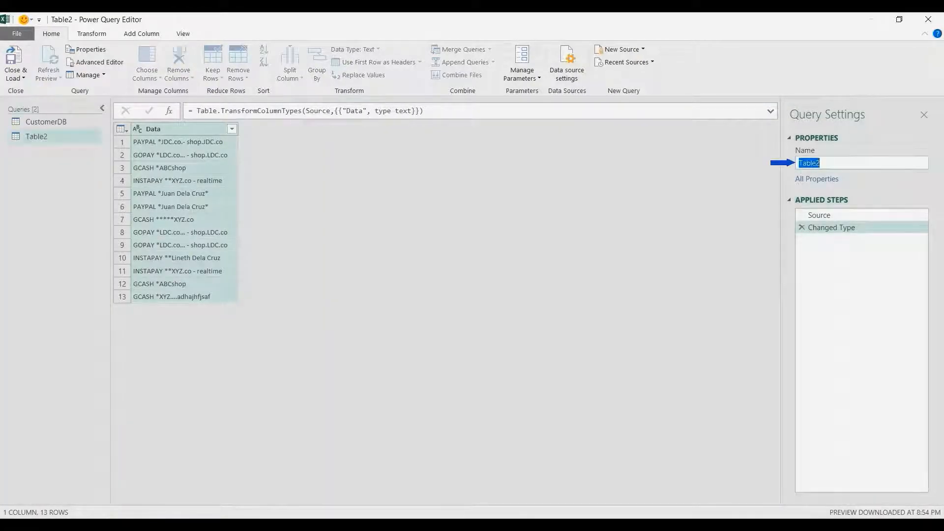
{"action": "type", "text": "Raw Data"}
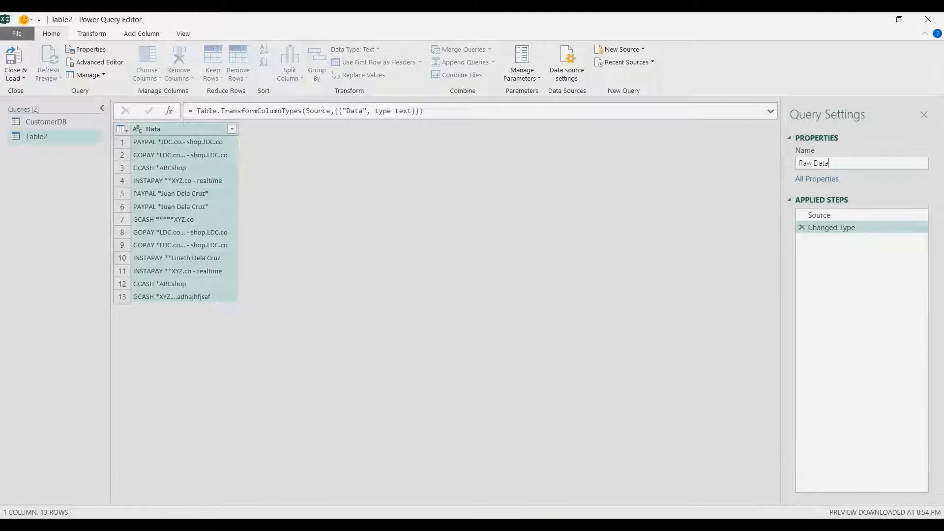
{"action": "key", "text": "Return"}
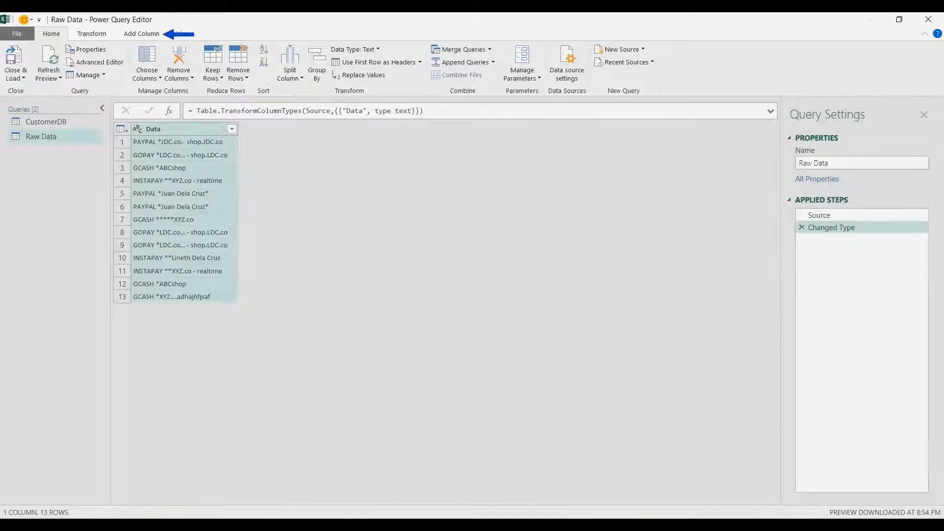
Add a custom column to the Raw Data query with the formula =CustomerDB
{"action": "left_click", "coordinate": [142, 34]}
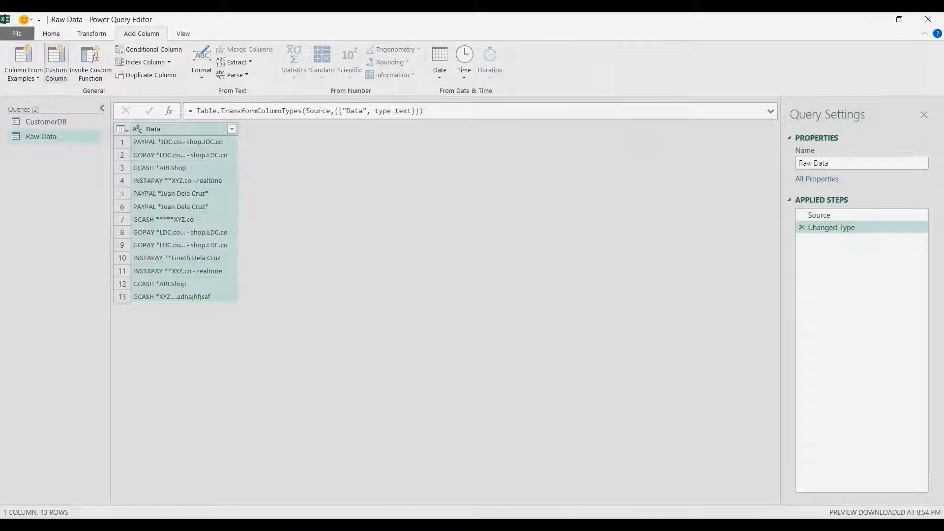
{"action": "left_click", "coordinate": [56, 62]}
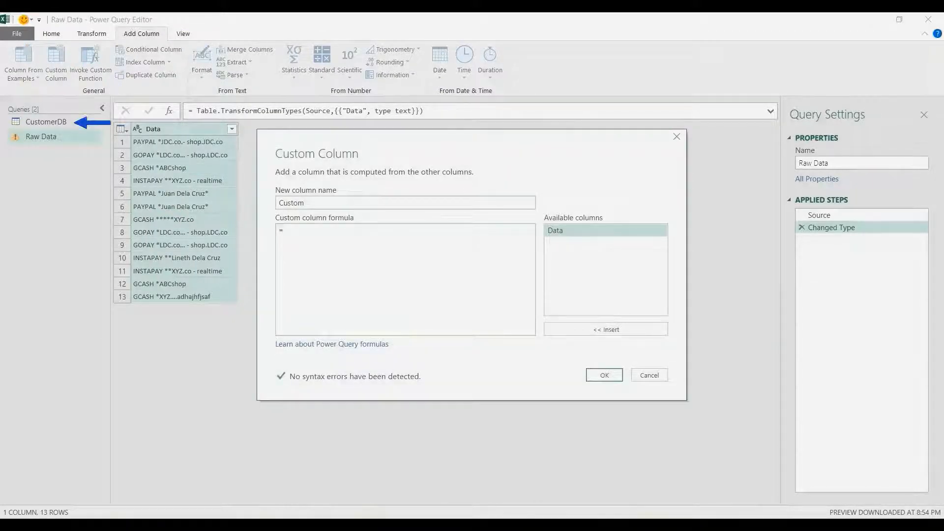
{"action": "type", "text": "CustomerDB"}
{"action": "left_click", "coordinate": [605, 375]}
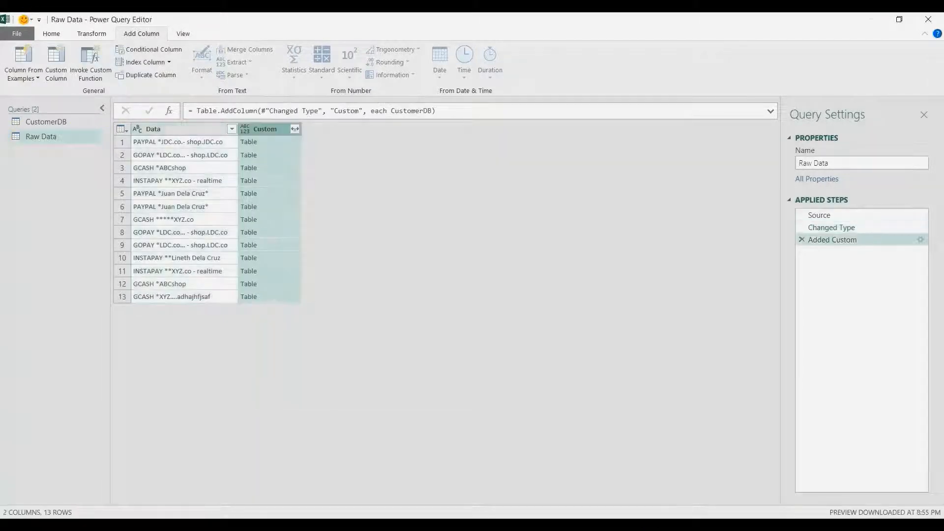
Preview the nested tables in the first two rows of the Custom column, enlarging the preview area
{"action": "left_click", "coordinate": [278, 142]}
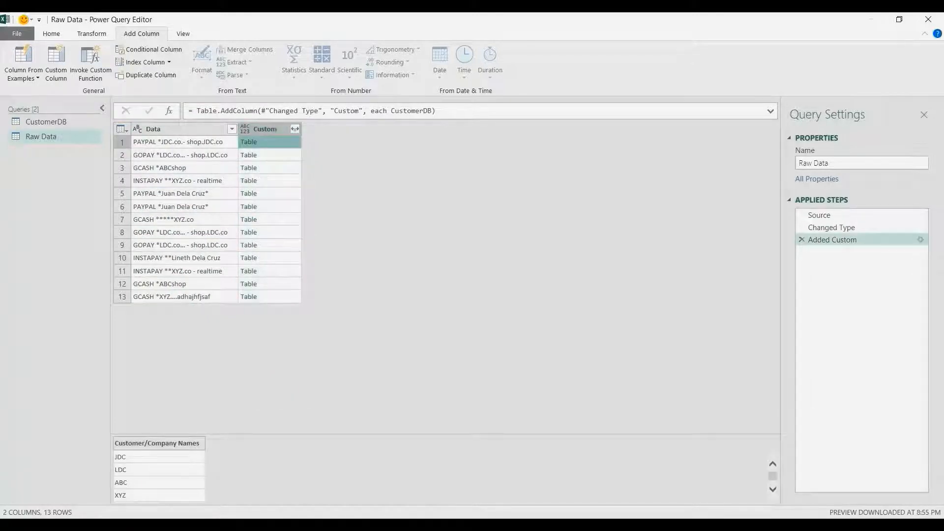
{"action": "left_click_drag", "start_coordinate": [486, 433], "coordinate": [486, 348]}
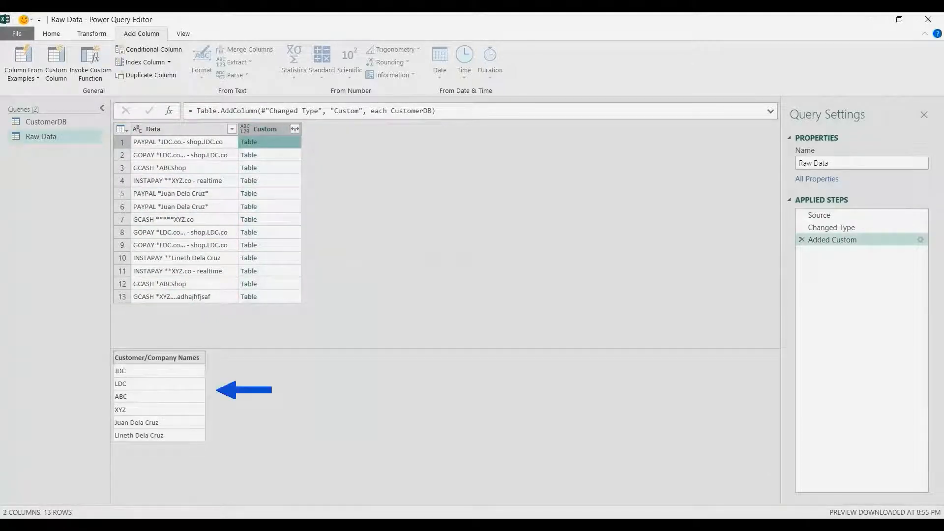
{"action": "left_click", "coordinate": [278, 154]}
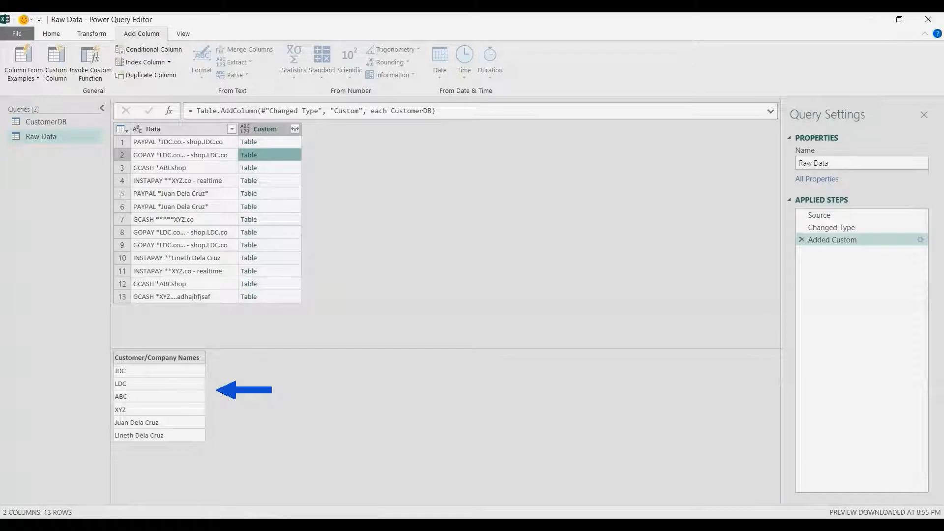
Expand the Custom column into Customer/Company Names without using the original column name as prefix
{"action": "left_click", "coordinate": [295, 128]}
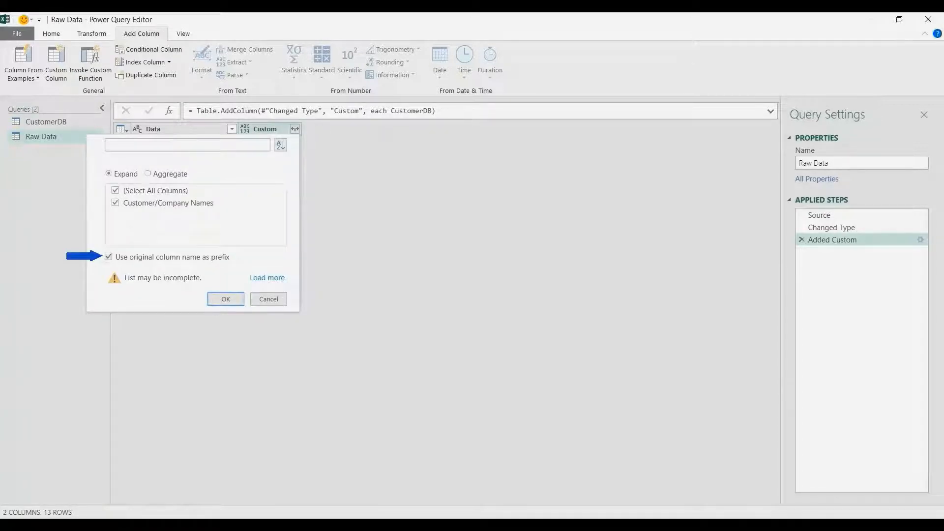
{"action": "left_click", "coordinate": [108, 256]}
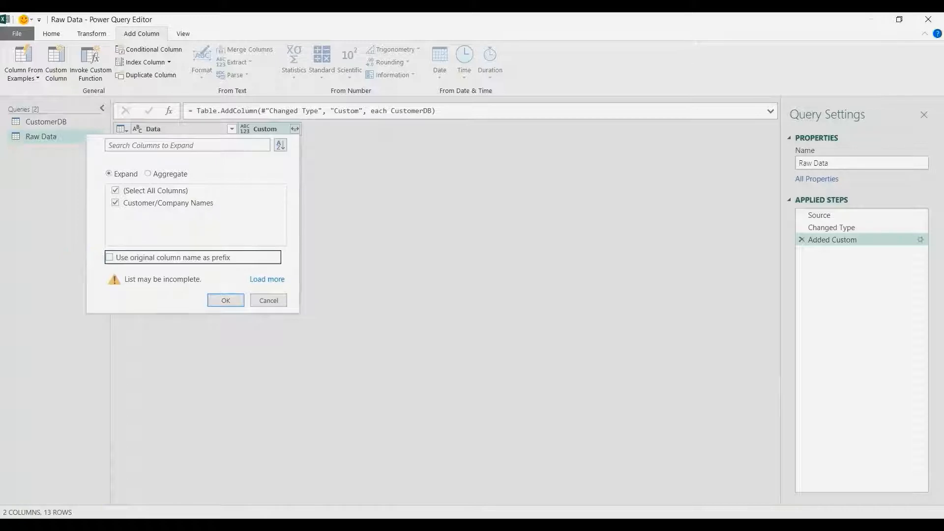
{"action": "key", "text": "Return"}
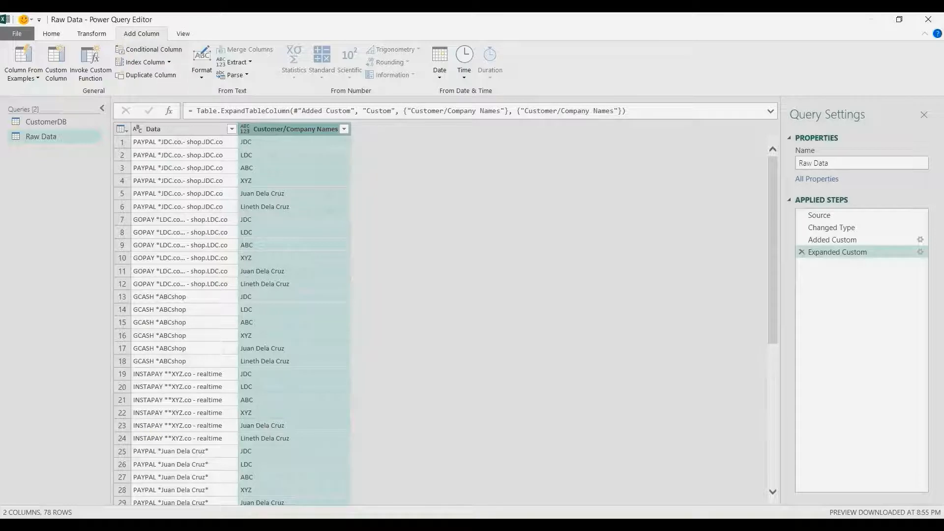
Add a custom column to the Raw Data query with the formula =Text.PositionOf([Data],[#"Customer/Company Names"])
{"action": "left_click", "coordinate": [56, 64]}
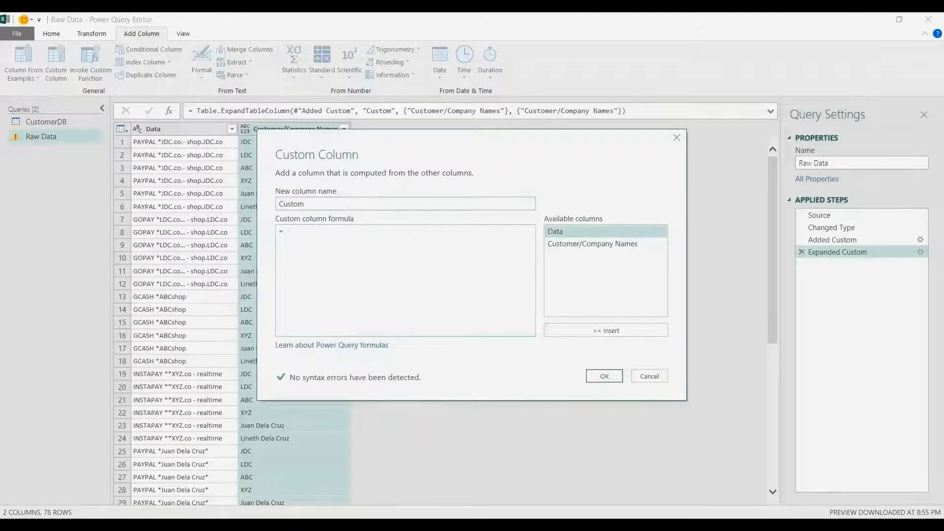
{"action": "type", "text": "Text.PositionOf("}
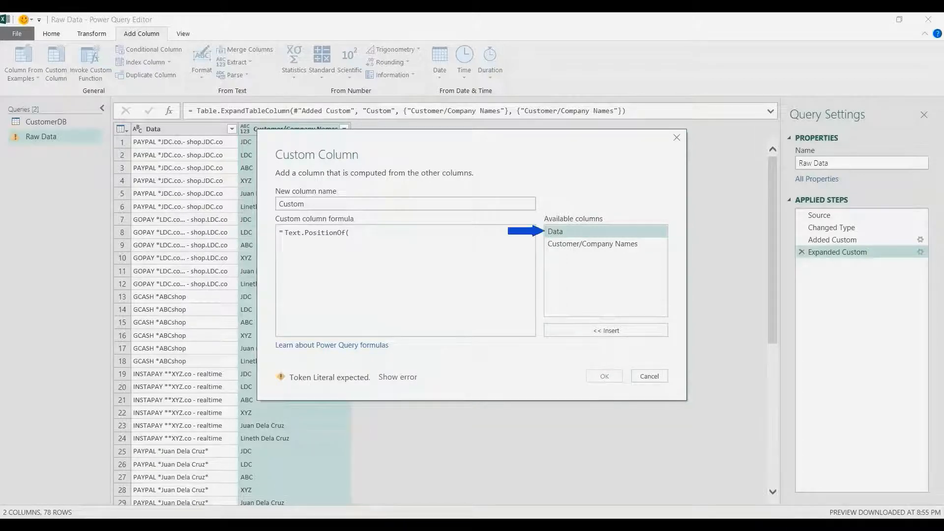
{"action": "double_click", "coordinate": [606, 231]}
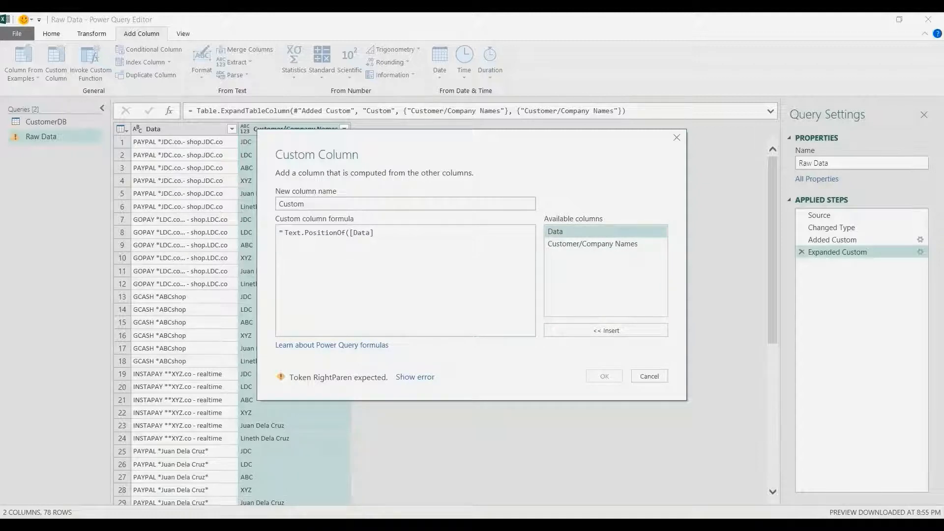
{"action": "type", "text": ","}
{"action": "double_click", "coordinate": [592, 243]}
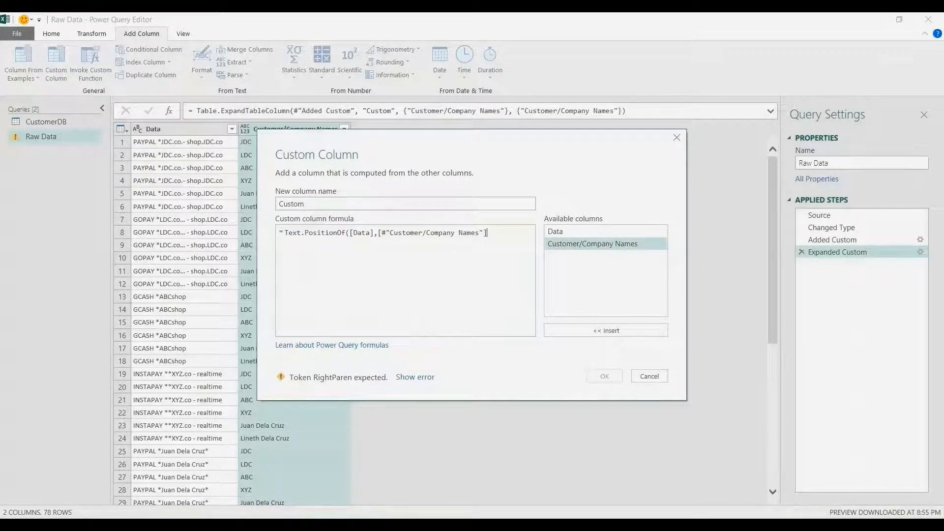
{"action": "type", "text": ")"}
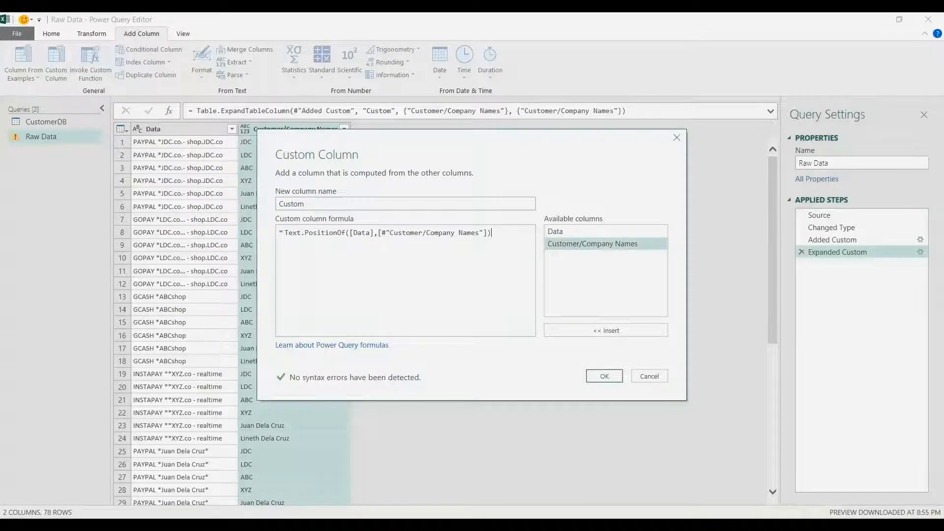
{"action": "key", "text": "Return"}
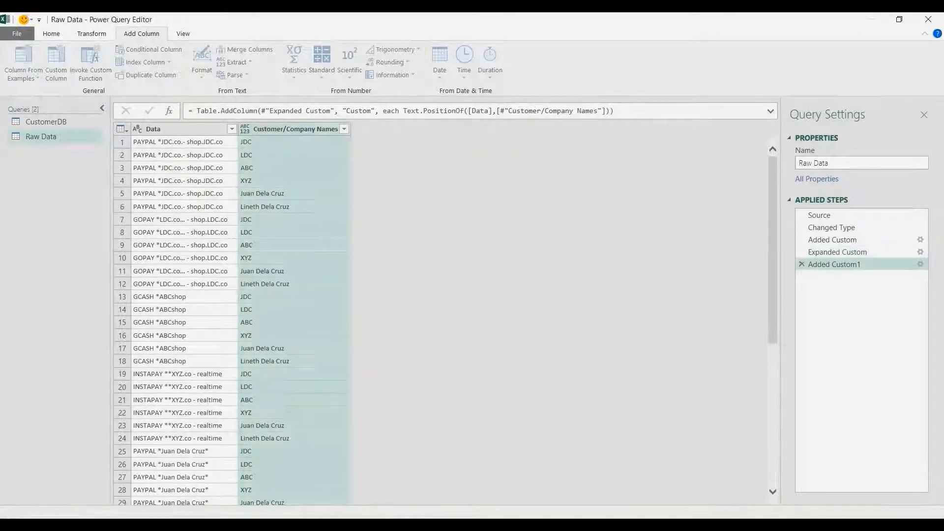
Inspect the position values in rows 1, 2 and 8 of the Custom column
{"action": "left_click", "coordinate": [381, 142]}
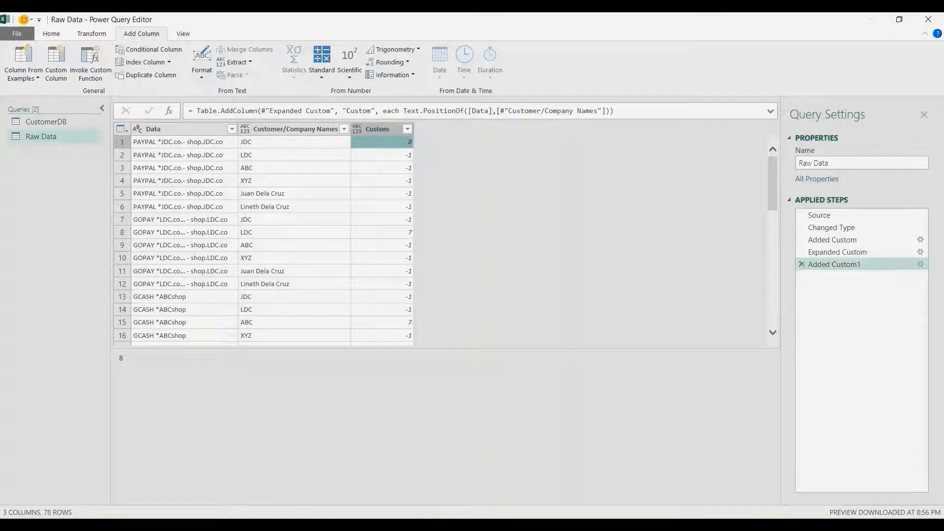
{"action": "left_click", "coordinate": [381, 155]}
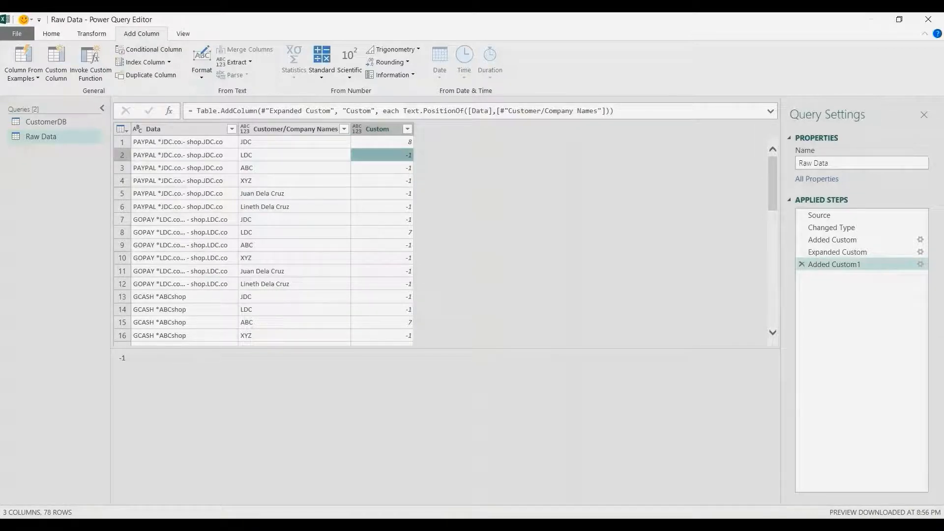
{"action": "left_click", "coordinate": [382, 232]}
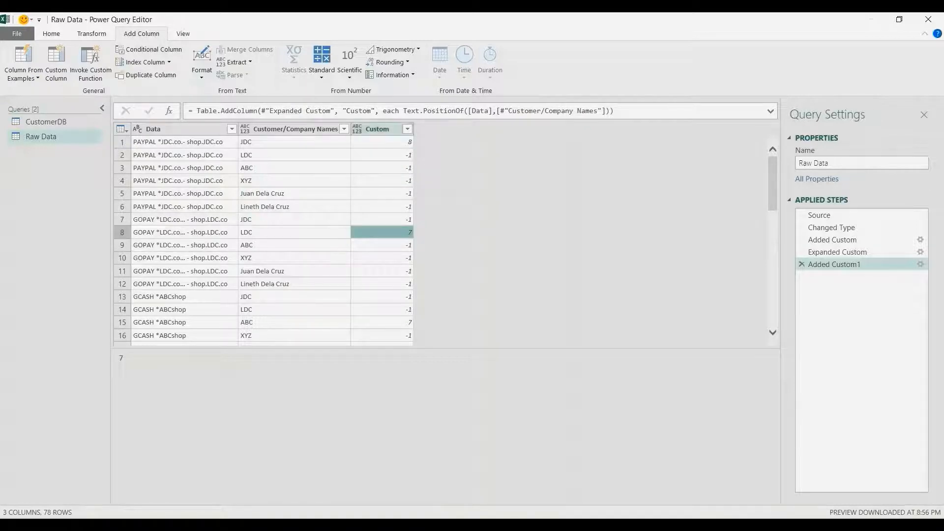
Filter the Custom column to keep only rows that do not equal -1, and remove that column
{"action": "left_click", "coordinate": [407, 129]}
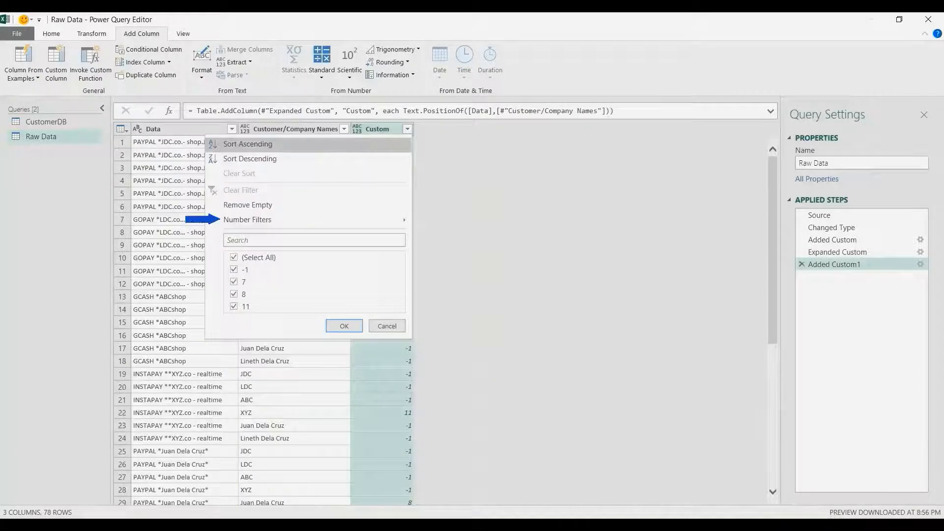
{"action": "mouse_move", "coordinate": [308, 220]}
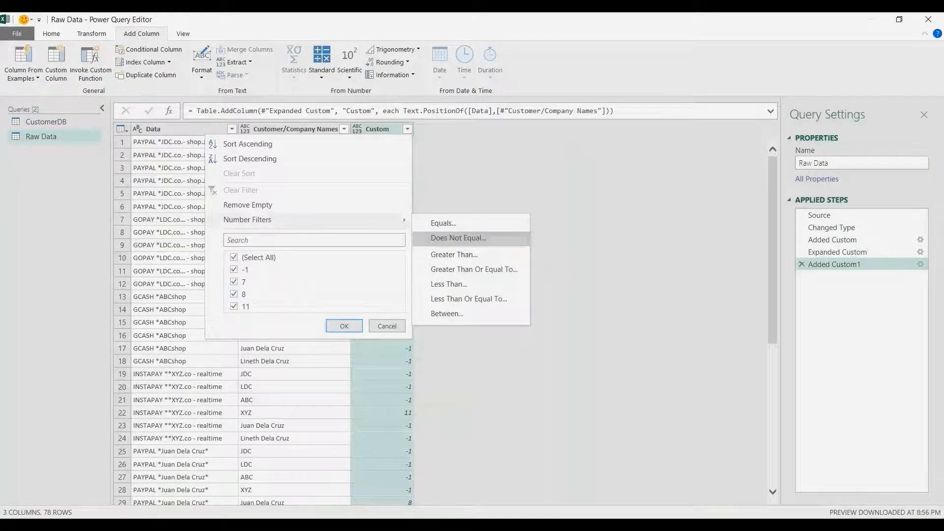
{"action": "left_click", "coordinate": [458, 238]}
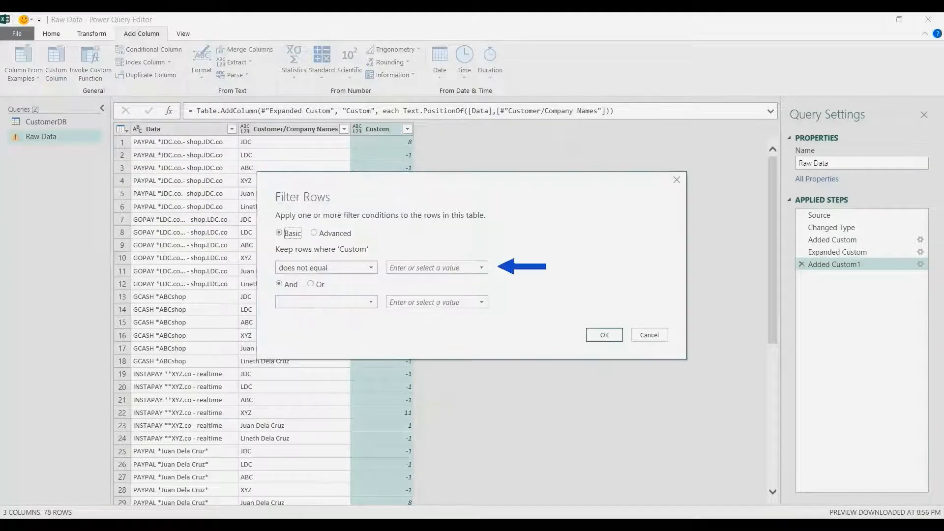
{"action": "left_click", "coordinate": [430, 267]}
{"action": "type", "text": "-1"}
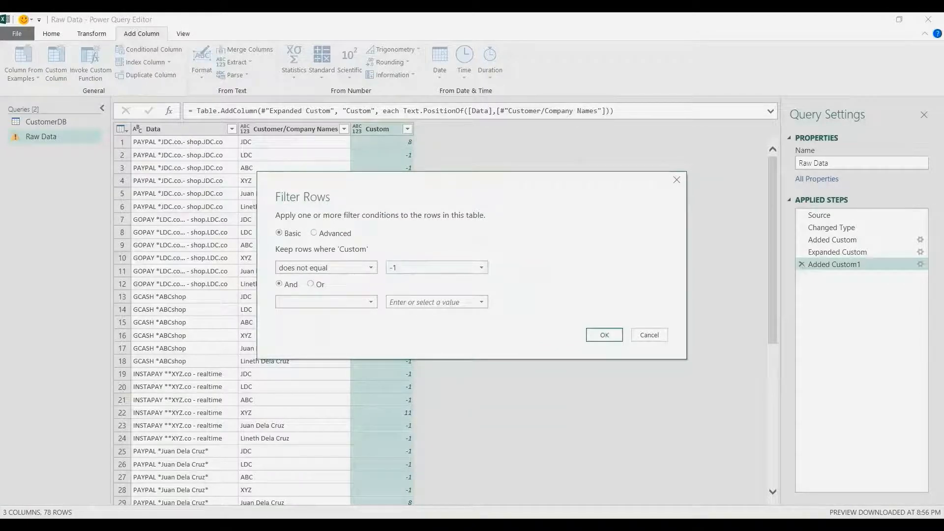
{"action": "key", "text": "Return"}
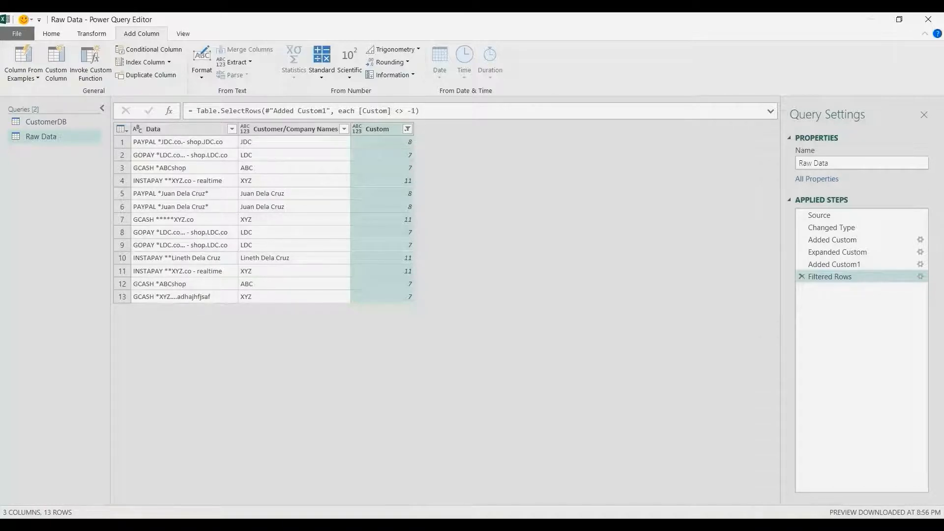
{"action": "right_click", "coordinate": [372, 129]}
{"action": "left_click", "coordinate": [398, 149]}
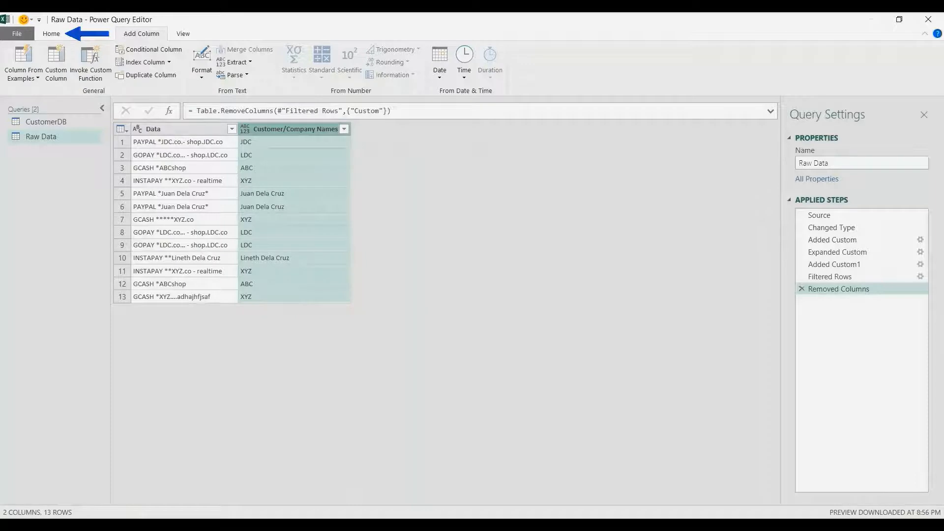
Close the Power Query Editor and load the Raw Data query to the Excel workbook as a connection only
{"action": "left_click", "coordinate": [51, 34]}
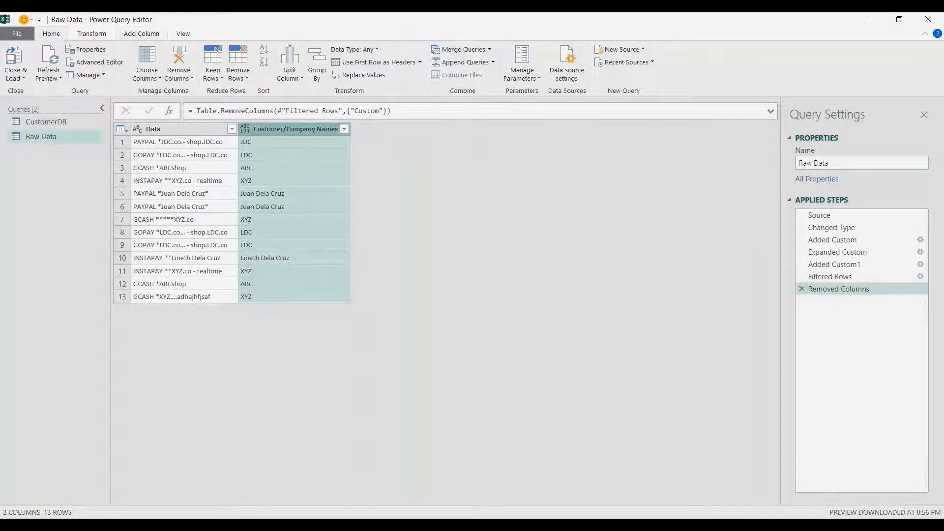
{"action": "left_click", "coordinate": [16, 75]}
{"action": "left_click", "coordinate": [45, 104]}
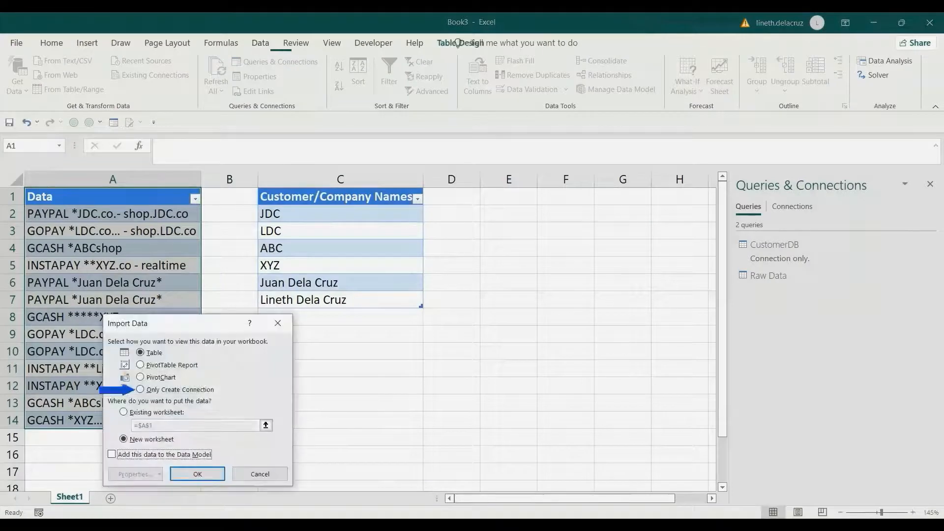
{"action": "left_click", "coordinate": [197, 474]}
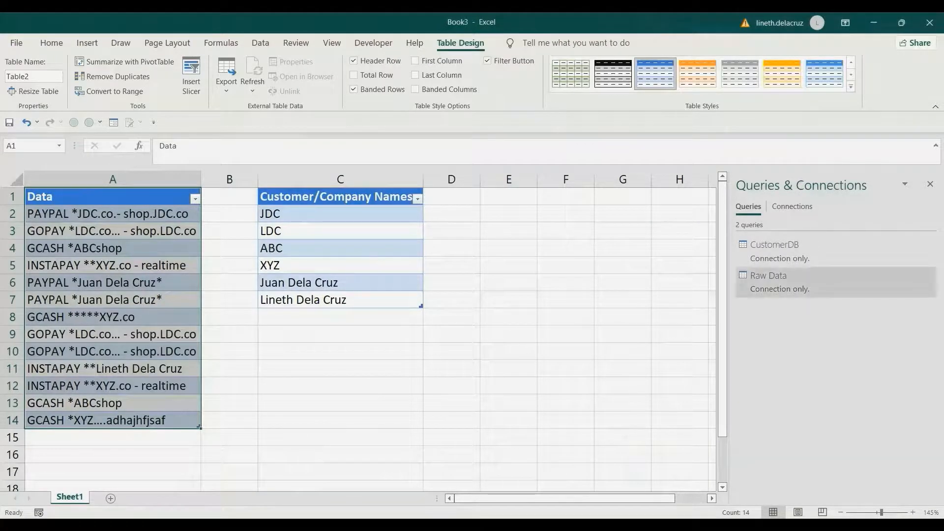
Load the Raw Data query as a table into the existing worksheet at cell E1, and close the Queries & Connections pane
{"action": "right_click", "coordinate": [812, 276]}
{"action": "left_click", "coordinate": [811, 368]}
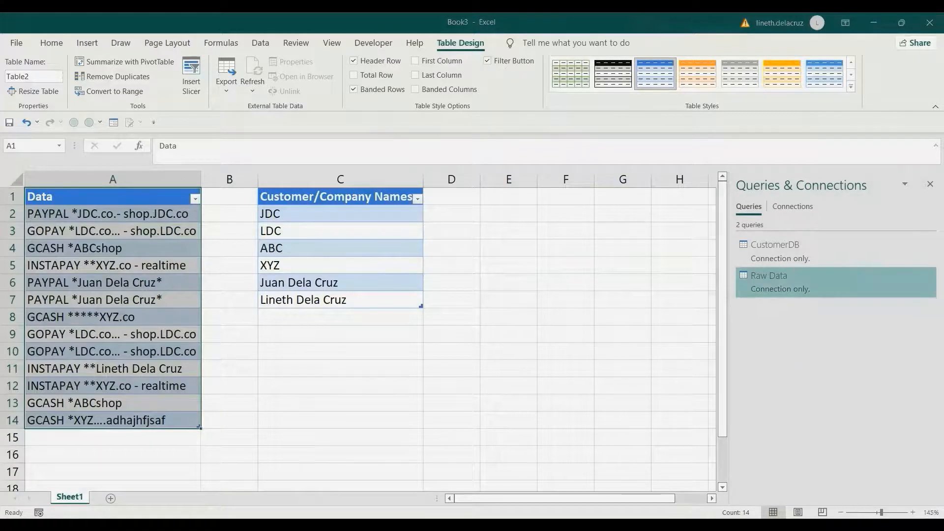
{"action": "left_click", "coordinate": [140, 352]}
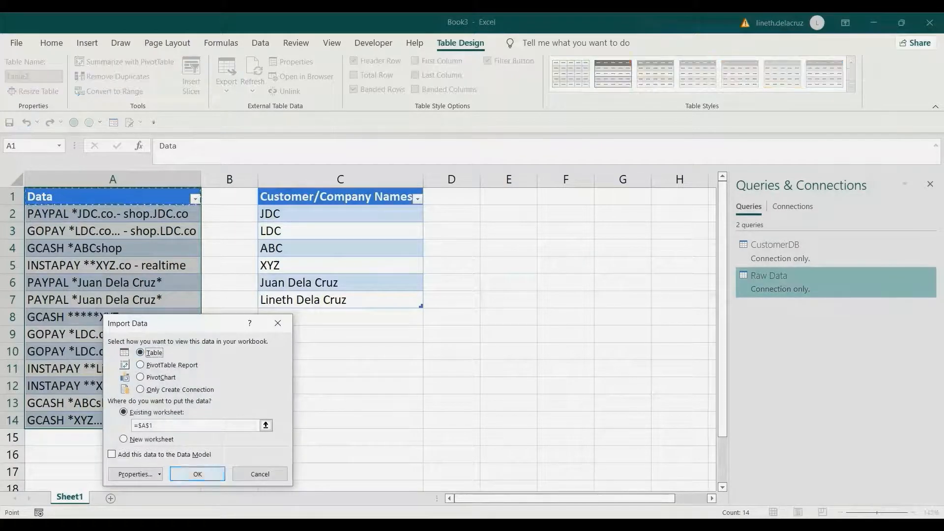
{"action": "left_click", "coordinate": [265, 426]}
{"action": "left_click", "coordinate": [509, 196]}
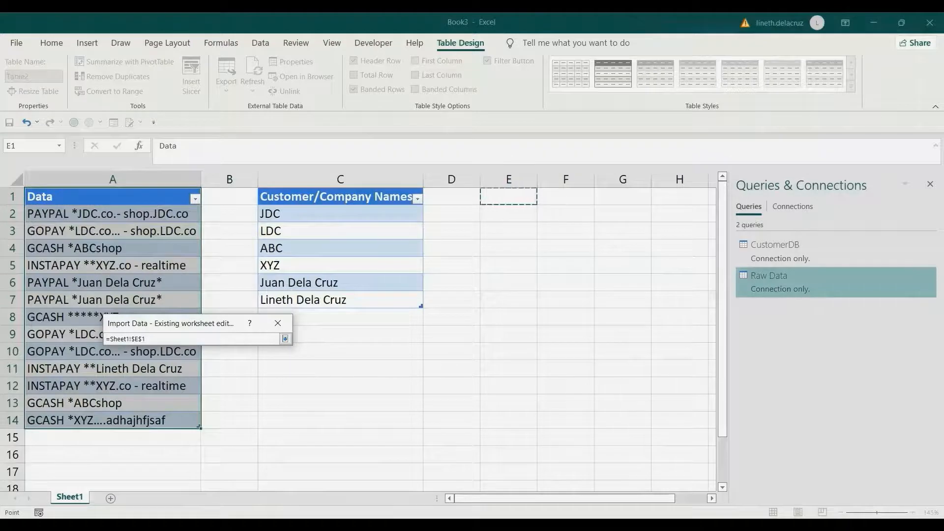
{"action": "left_click", "coordinate": [285, 339]}
{"action": "left_click", "coordinate": [197, 473]}
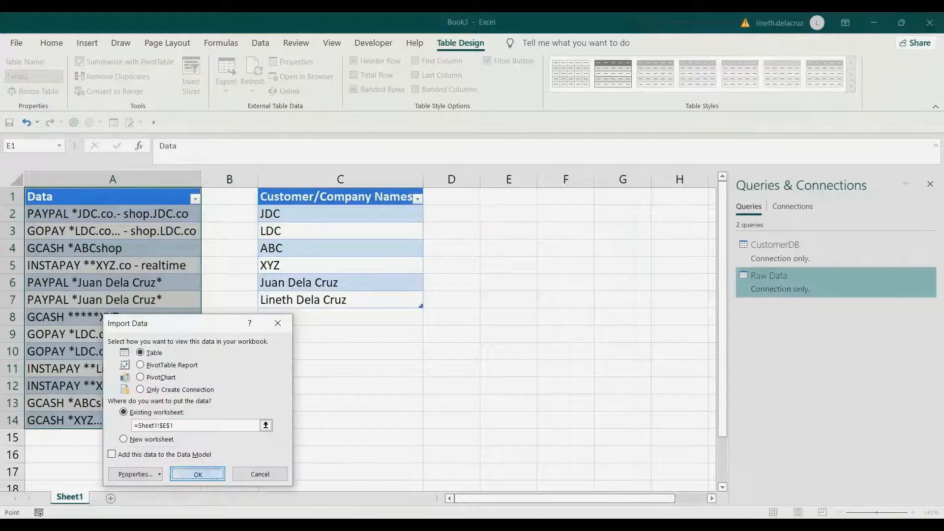
{"action": "left_click", "coordinate": [930, 184]}
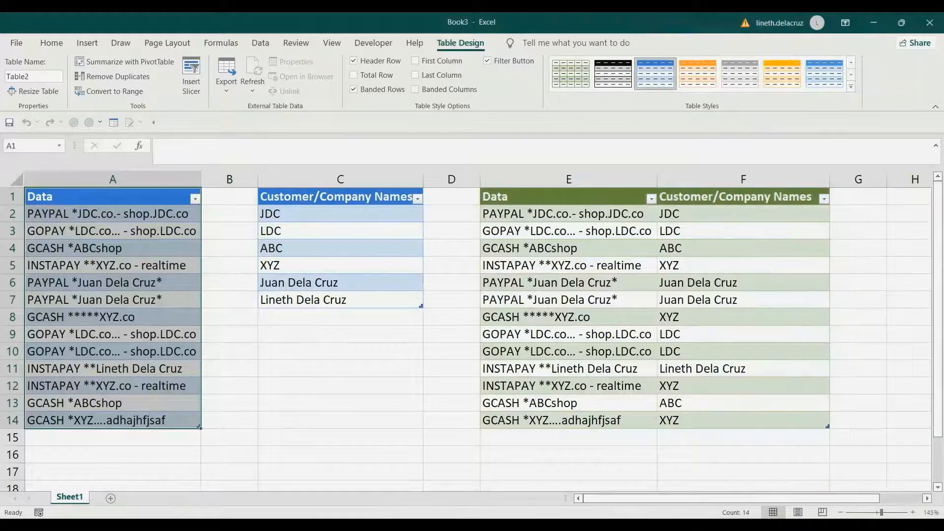
Add a transaction to the Data table in cell A15: the last listed customer's full name followed by ahhhhkjjfdjfhsdkfd
{"action": "left_click", "coordinate": [113, 438]}
{"action": "left_click", "coordinate": [113, 420]}
{"action": "left_click", "coordinate": [112, 437]}
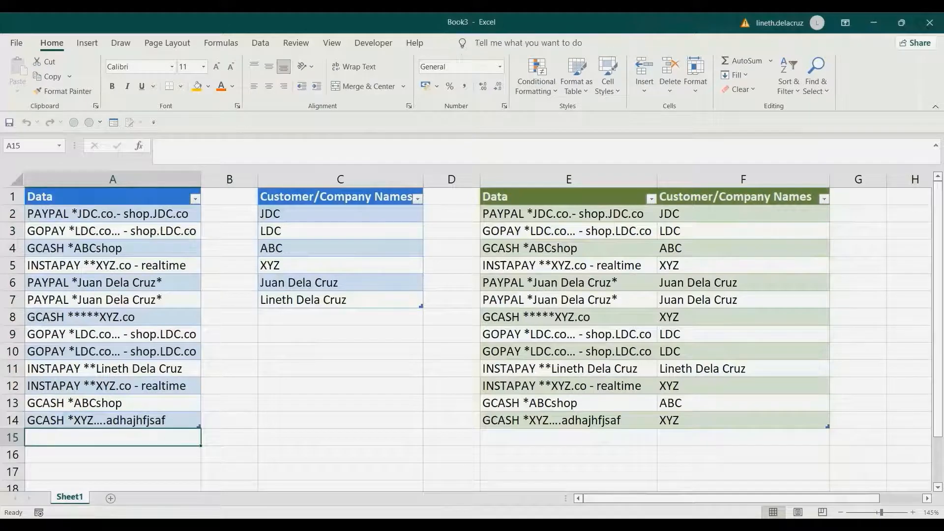
{"action": "type", "text": "Li"}
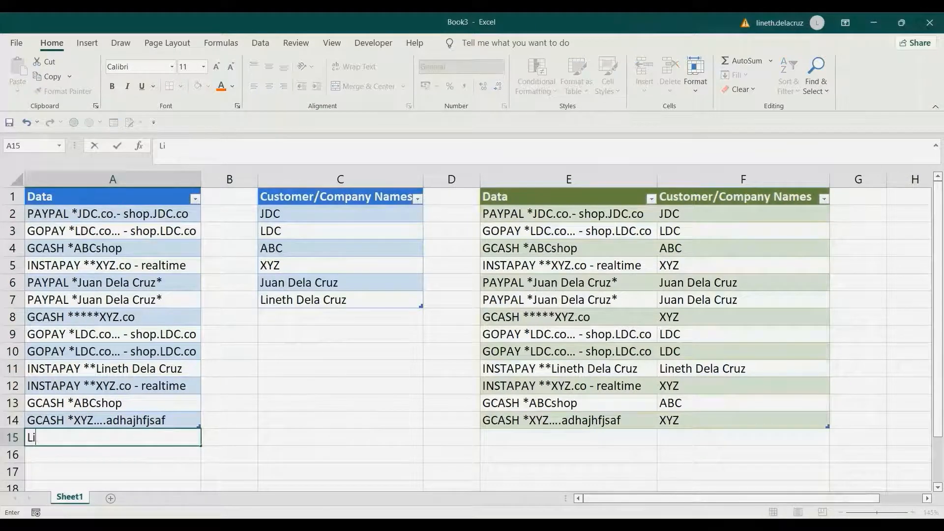
{"action": "type", "text": "neth Dela"}
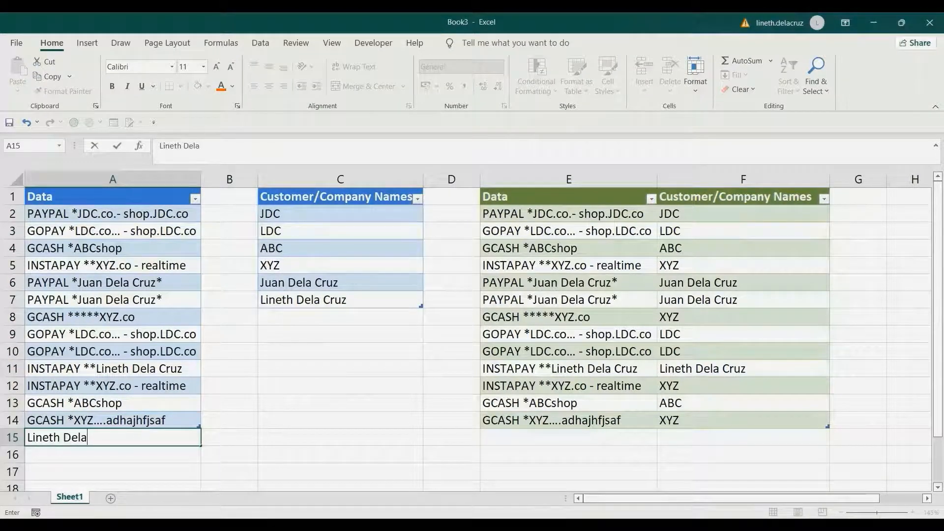
{"action": "type", "text": " Cruz"}
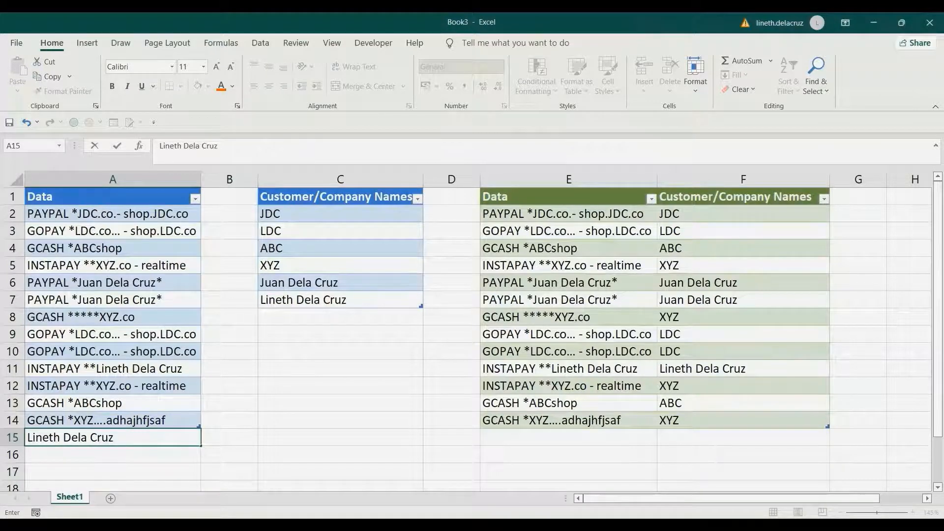
{"action": "type", "text": " ahhhhkjjfdjfhsdkfd"}
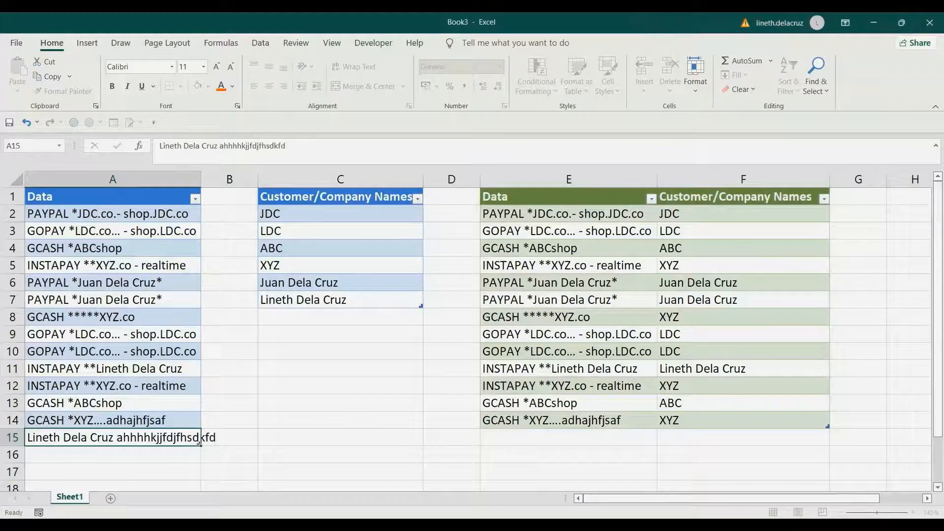
{"action": "key", "text": "Return"}
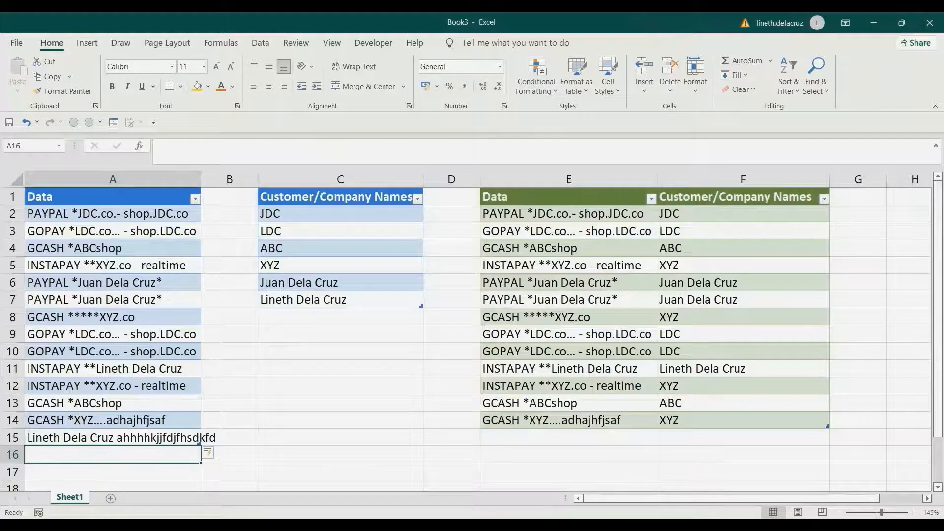
Refresh all queries and check the new transaction and its matched name in row 15 of the output table
{"action": "left_click", "coordinate": [261, 44]}
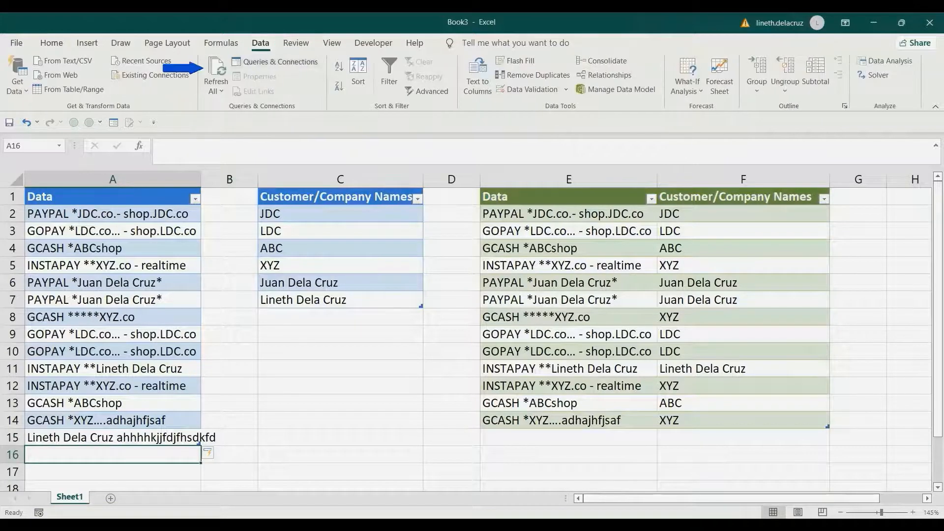
{"action": "left_click", "coordinate": [216, 74]}
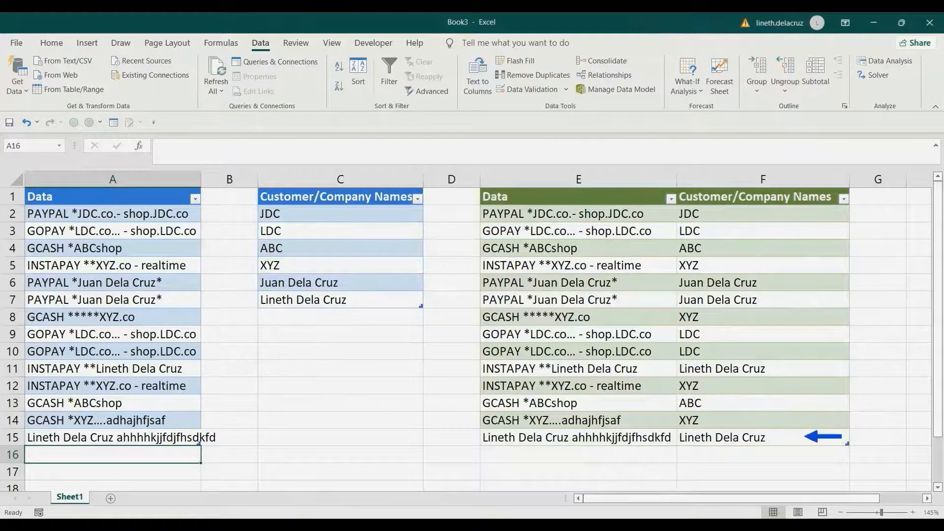
{"action": "left_click", "coordinate": [579, 438]}
{"action": "left_click", "coordinate": [763, 438]}
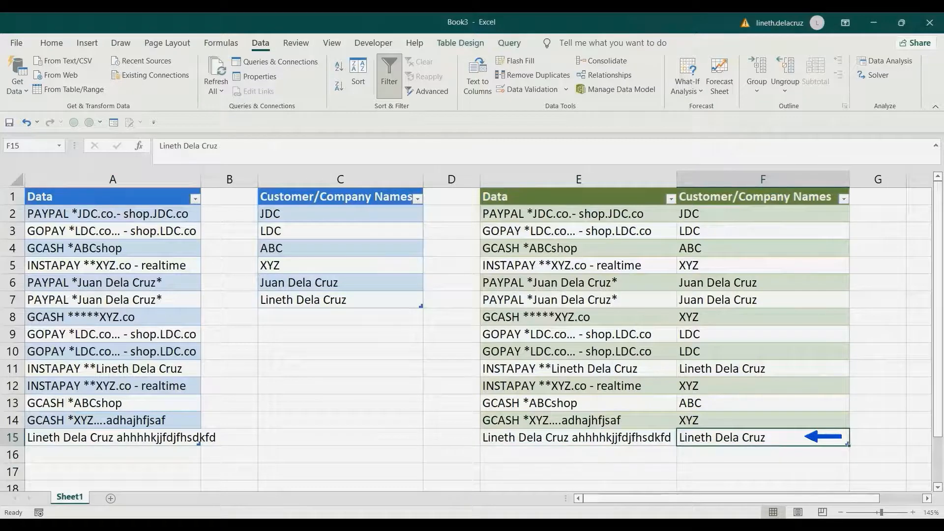